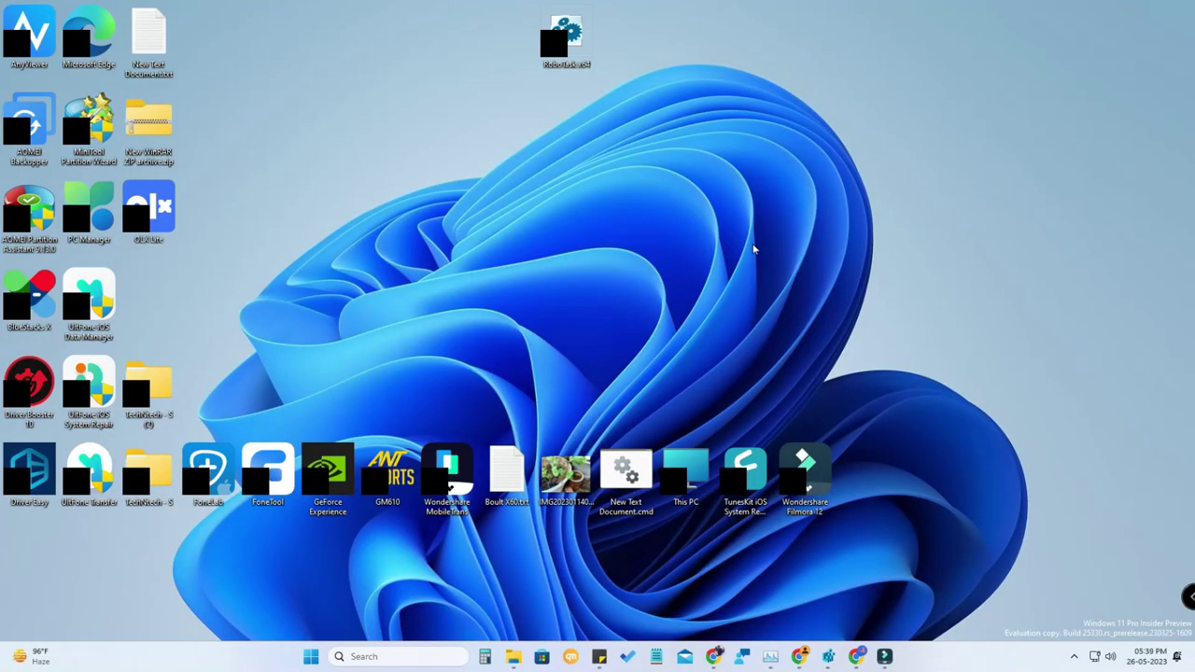
Step: Bring the Chrome window with the iconspedia Blank icon download page (256x256, ICO/PNG) to the front
{"action": "left_click", "coordinate": [855, 656]}
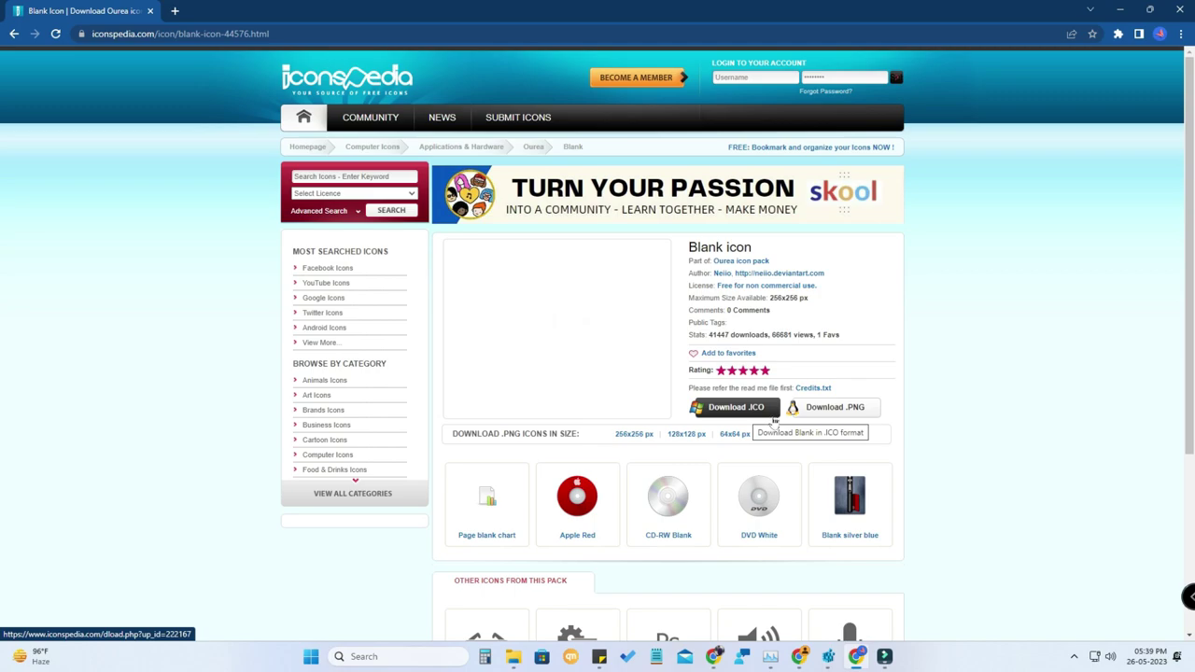
Step: Switch from Chrome to File Explorer, showing the Desktop folder
{"action": "left_click", "coordinate": [513, 656]}
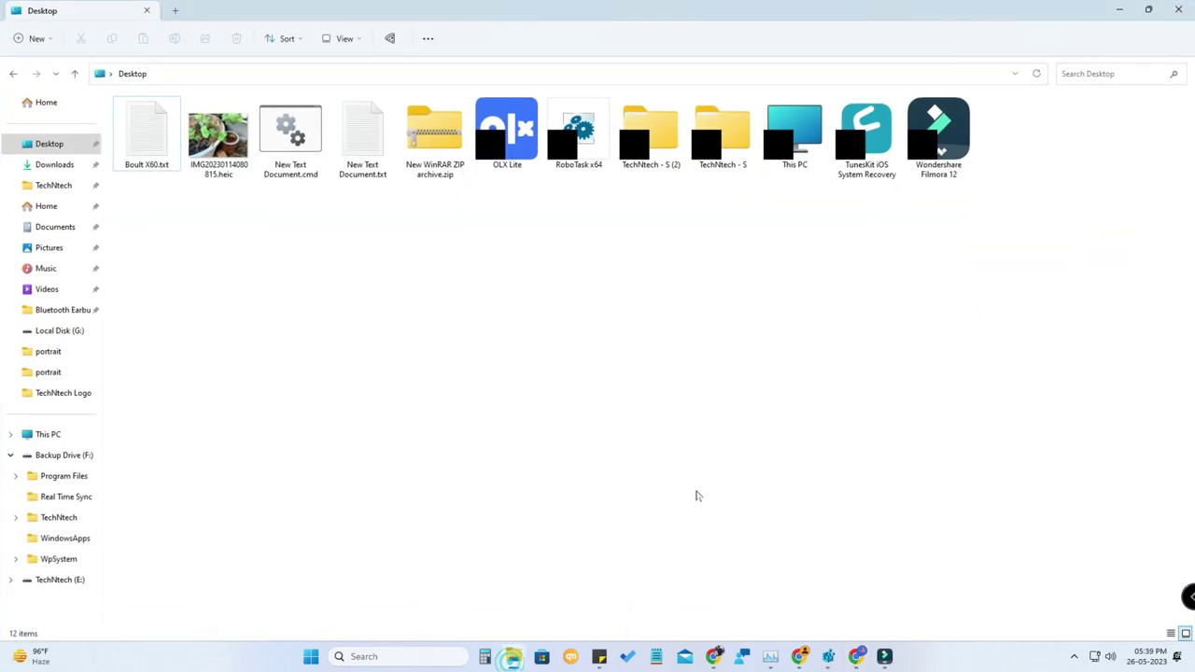
Step: In the Pictures folder, copy Blank.ico's full path with Copy as path
{"action": "left_click", "coordinate": [49, 247]}
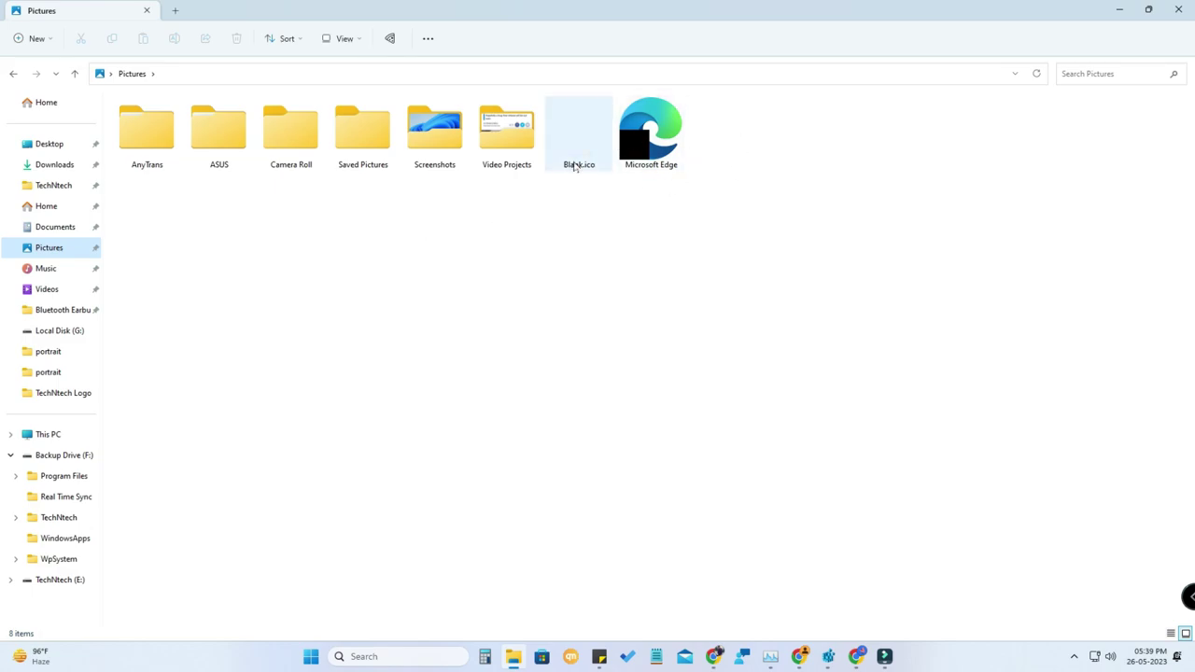
{"action": "left_click", "coordinate": [574, 145]}
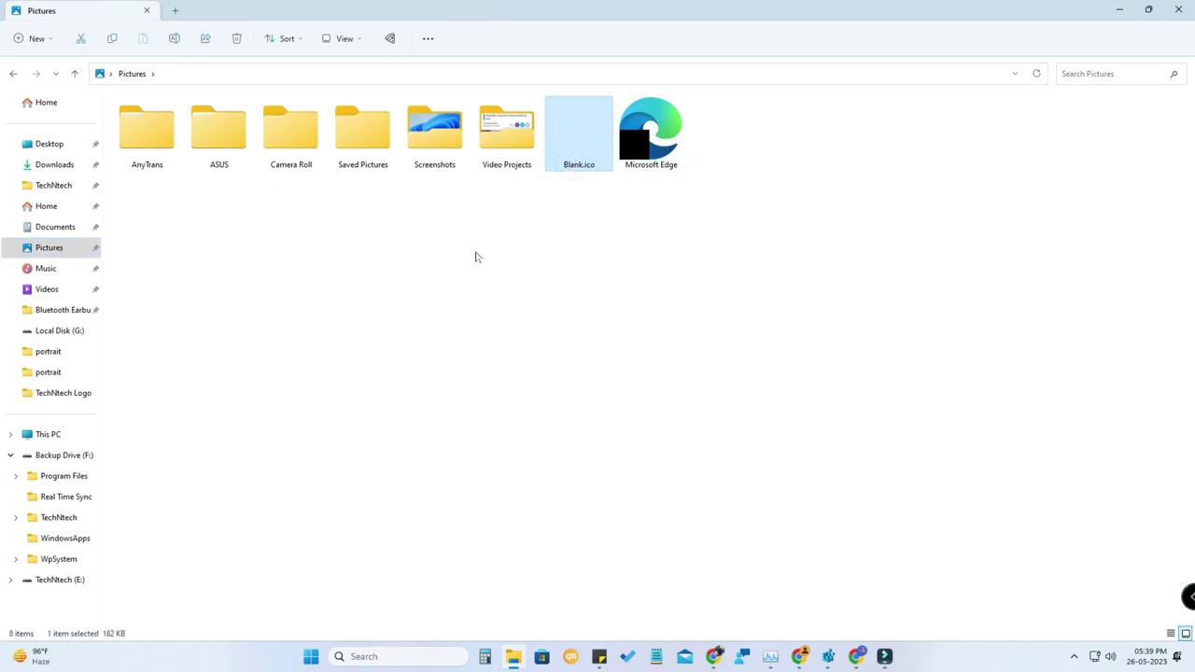
{"action": "double_click", "coordinate": [584, 142]}
{"action": "right_click", "coordinate": [585, 140]}
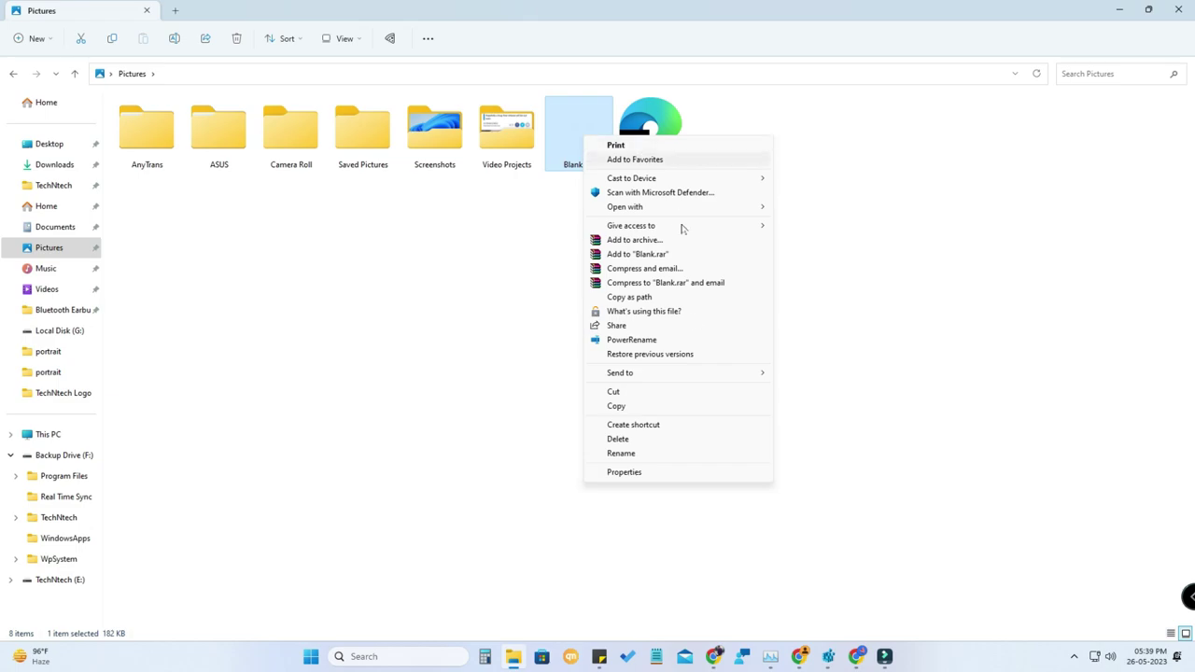
{"action": "left_click", "coordinate": [645, 298]}
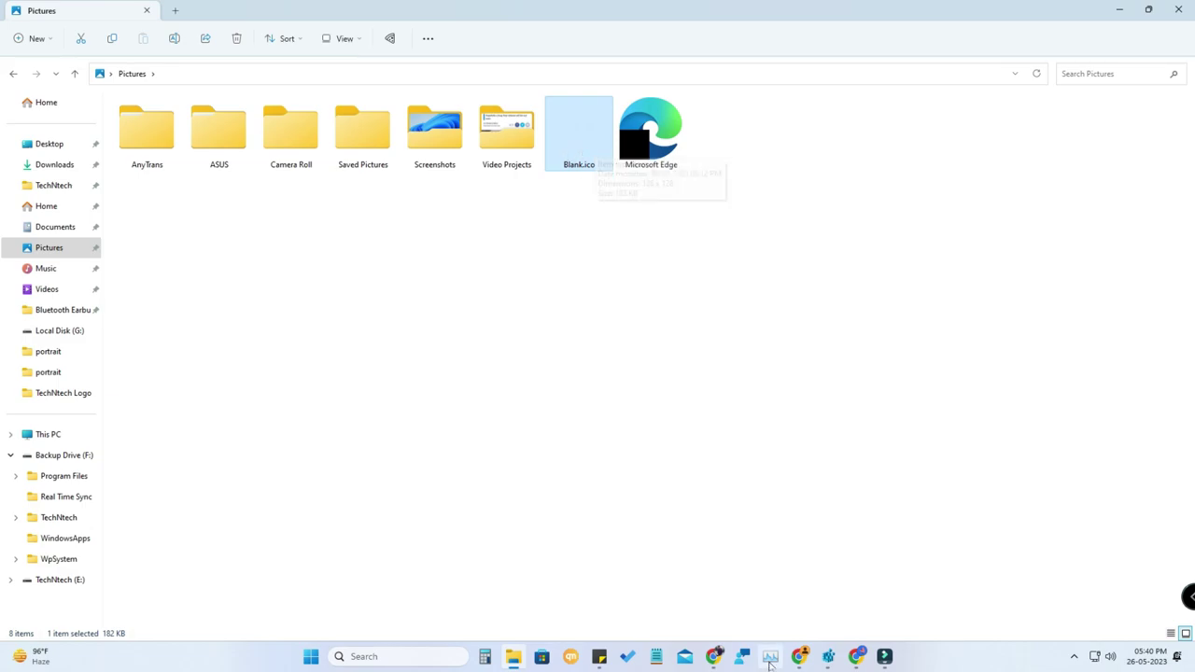
Step: In Registry Editor, open HKLM\SOFTWARE\Microsoft\Windows\CurrentVersion\Explorer and select its Shell Icons subkey
{"action": "left_click", "coordinate": [829, 657]}
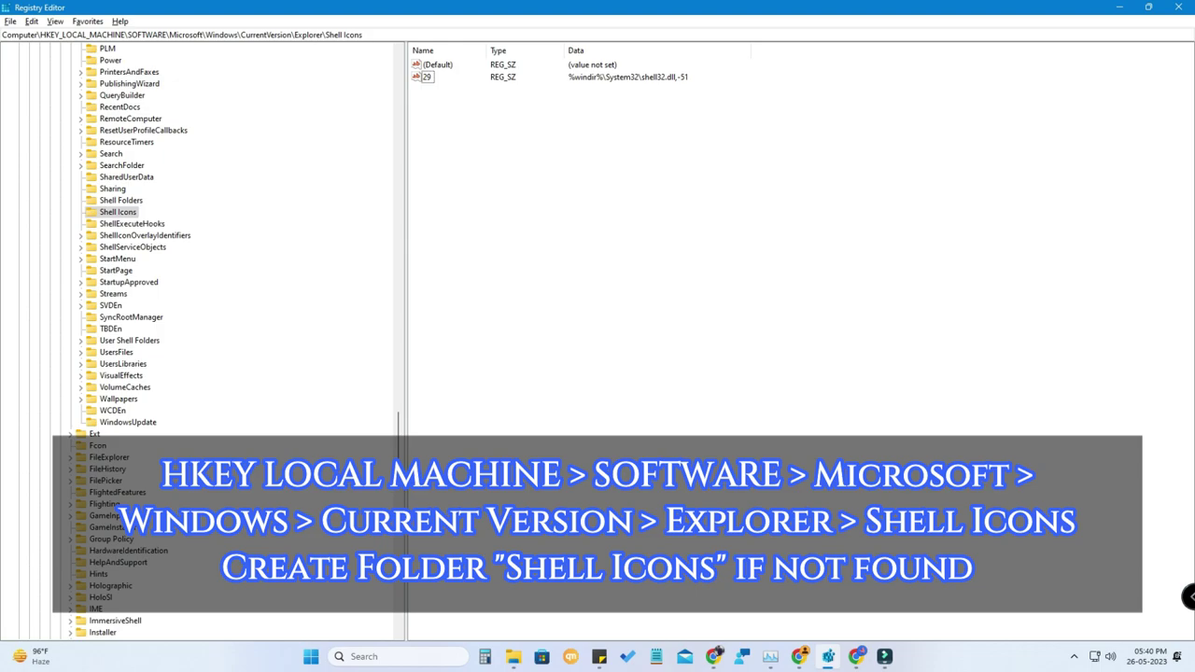
{"action": "scroll", "coordinate": [211, 211], "scroll_direction": "up", "scroll_amount": 10}
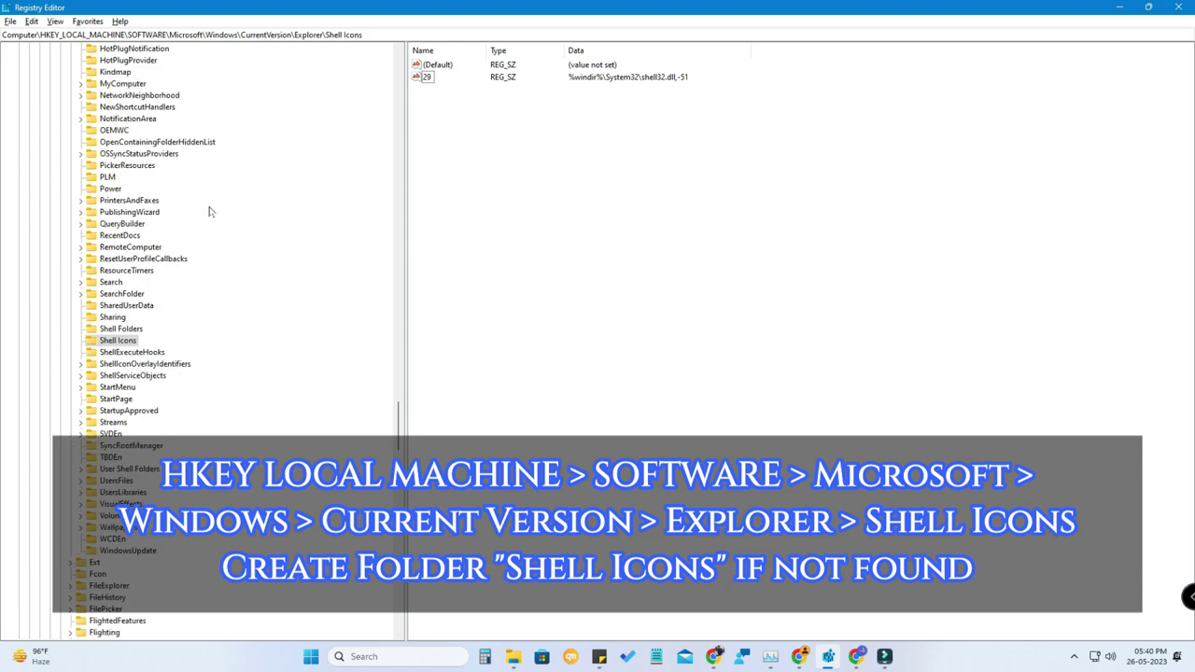
{"action": "left_click", "coordinate": [118, 97]}
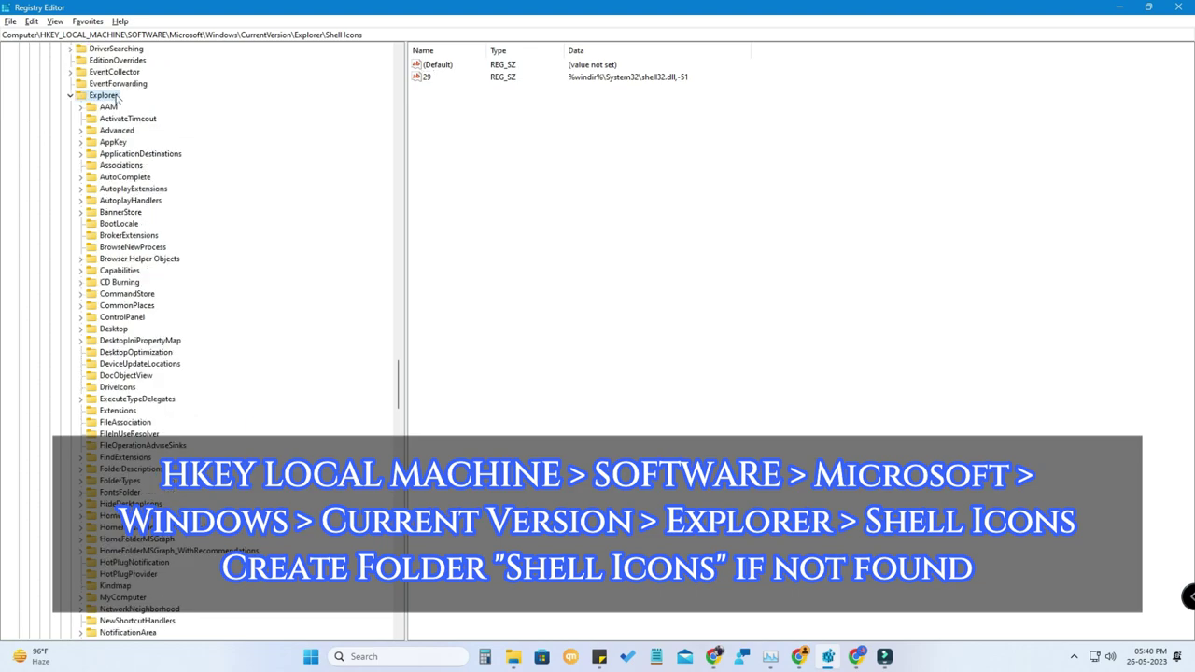
{"action": "scroll", "coordinate": [200, 422], "scroll_direction": "down", "scroll_amount": 4}
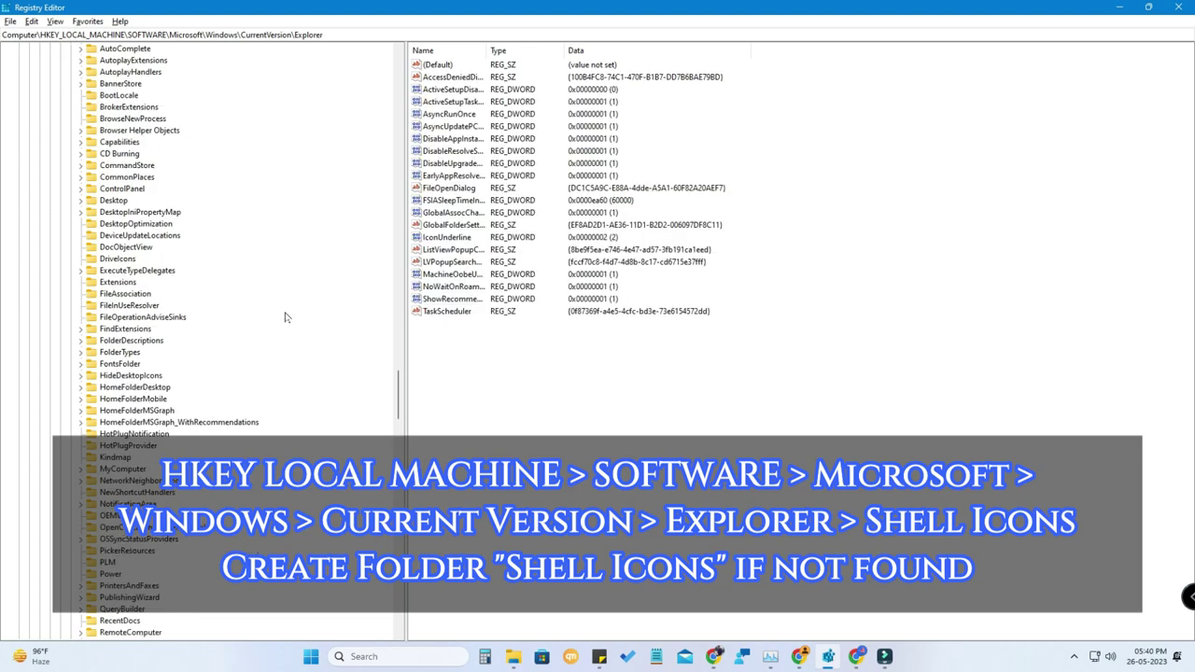
{"action": "scroll", "coordinate": [187, 364], "scroll_direction": "down", "scroll_amount": 4}
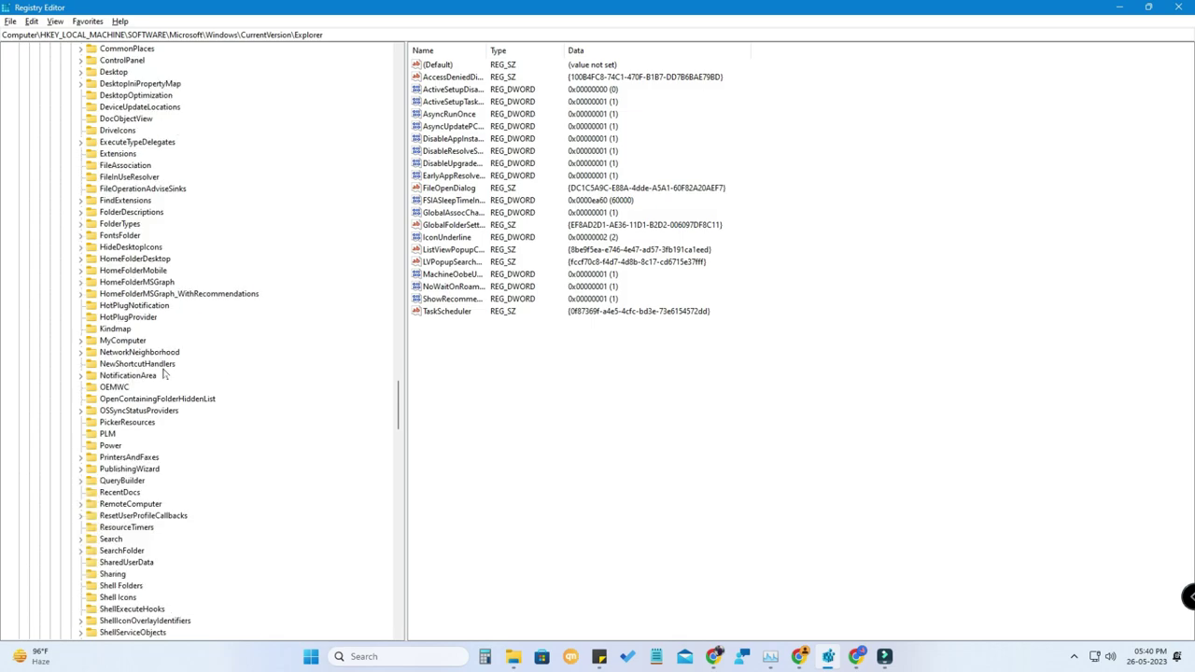
{"action": "scroll", "coordinate": [165, 373], "scroll_direction": "down", "scroll_amount": 4}
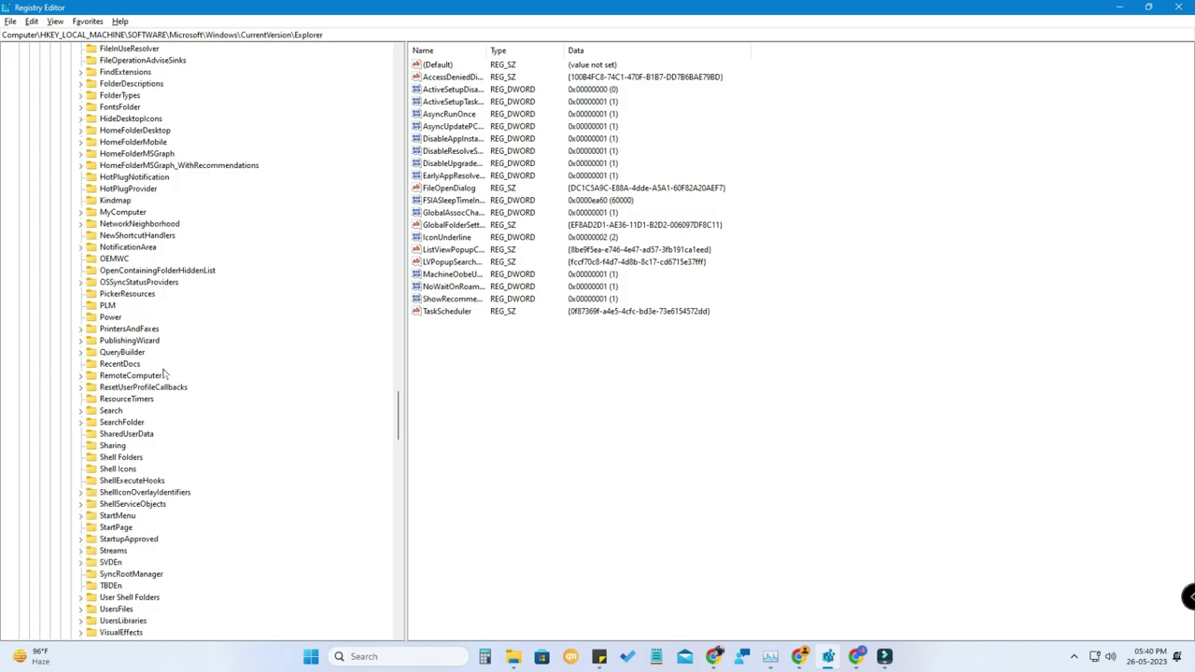
{"action": "left_click", "coordinate": [118, 470]}
Step: Delete the existing Shell Icons key and confirm the deletion
{"action": "key", "text": "Delete"}
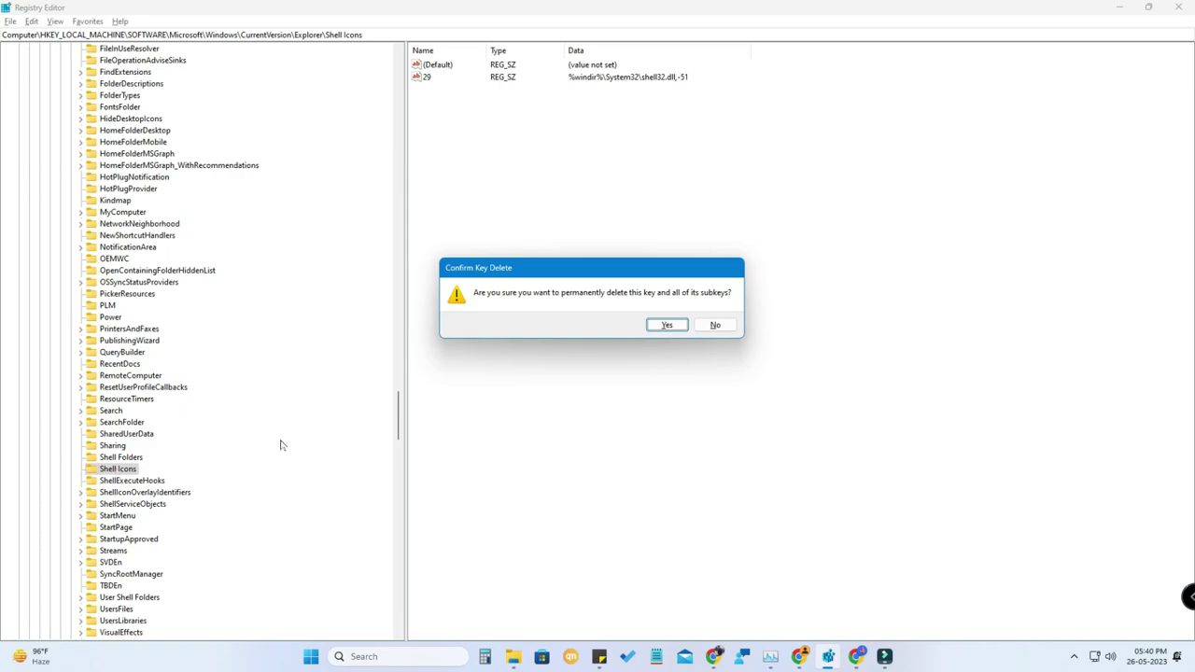
{"action": "left_click", "coordinate": [664, 325]}
{"action": "scroll", "coordinate": [187, 392], "scroll_direction": "up", "scroll_amount": 16}
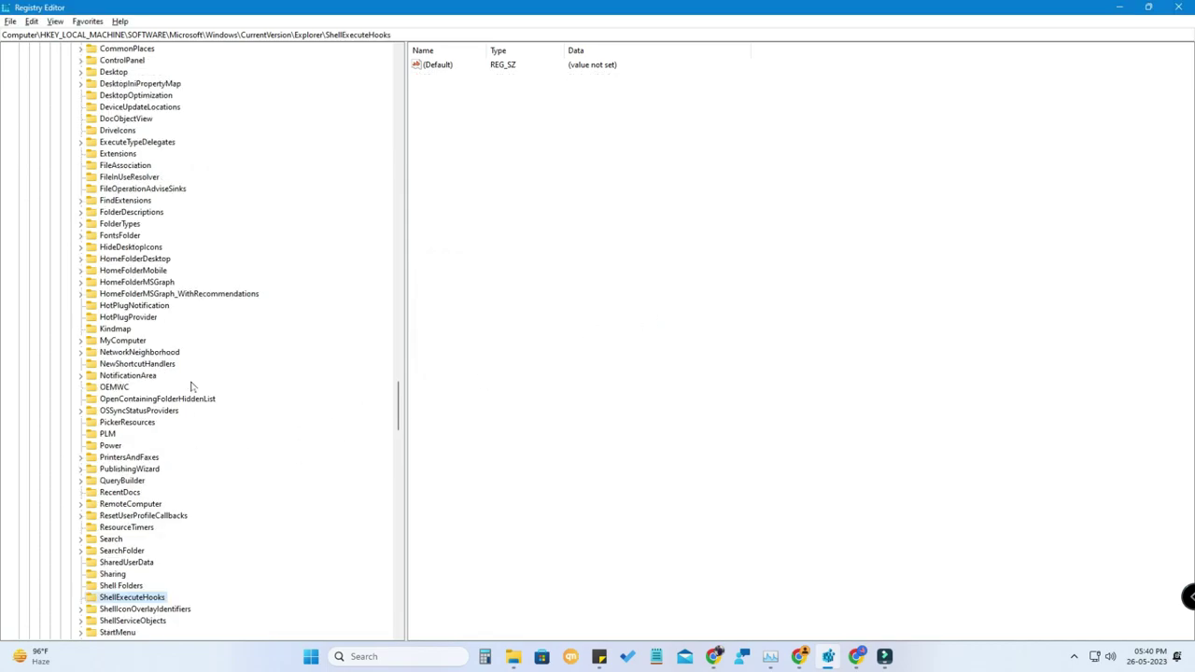
Step: Create a new key under Explorer and rename it to 'Shell Icons'
{"action": "left_click", "coordinate": [104, 282]}
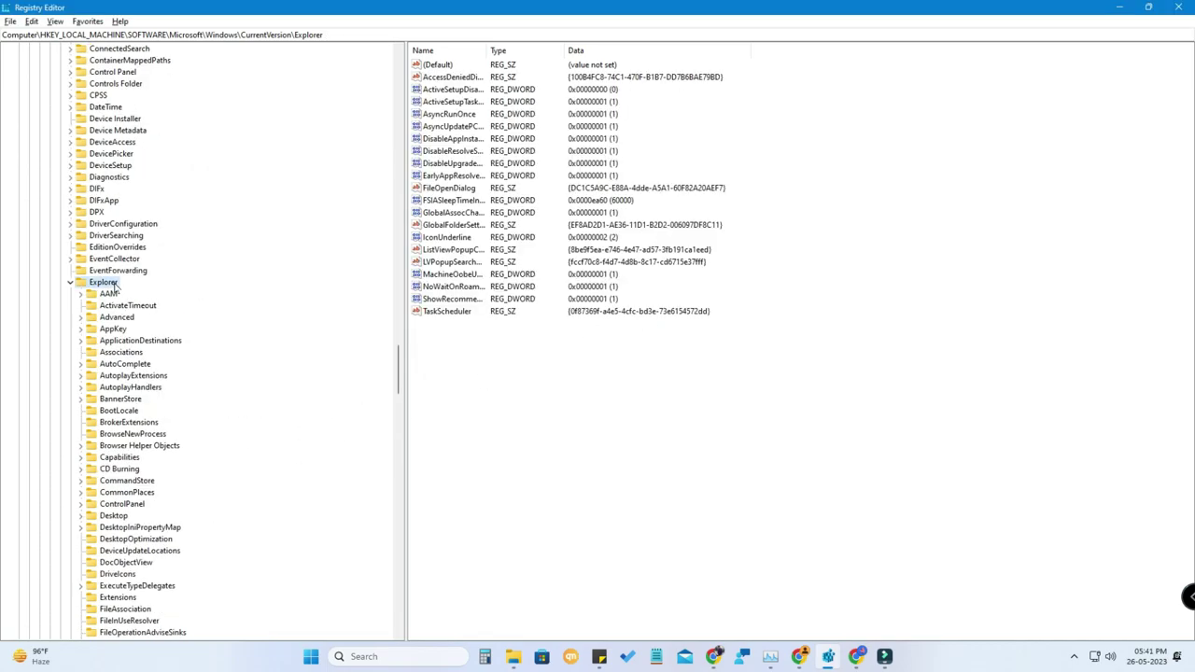
{"action": "right_click", "coordinate": [113, 285]}
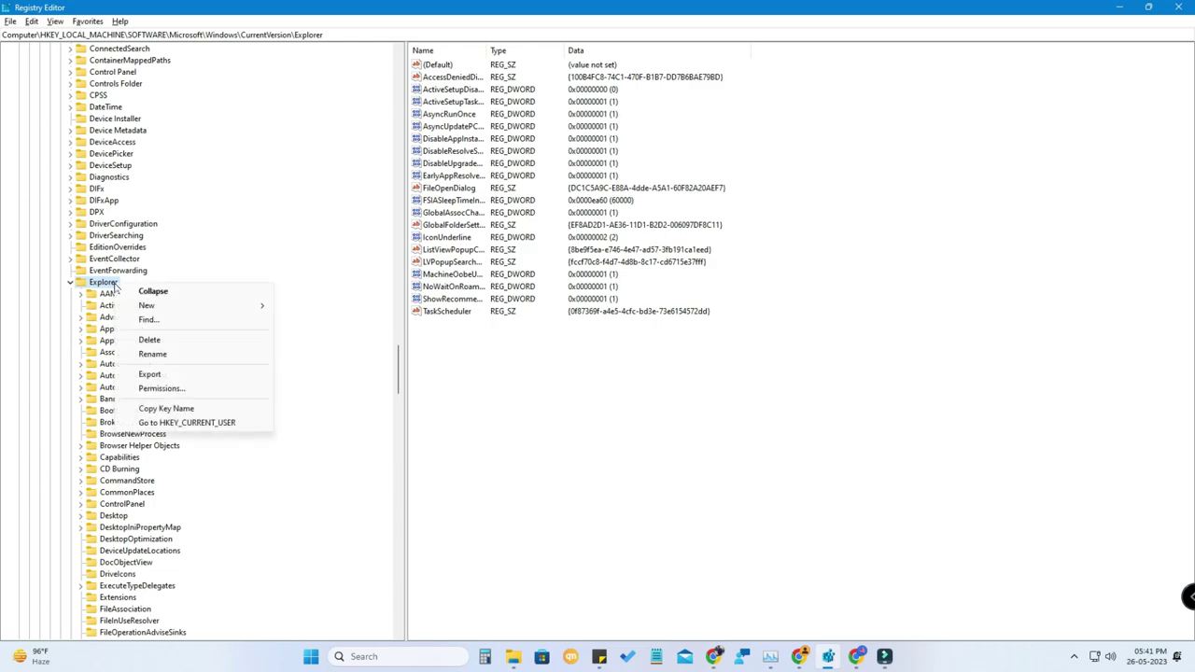
{"action": "mouse_move", "coordinate": [213, 308]}
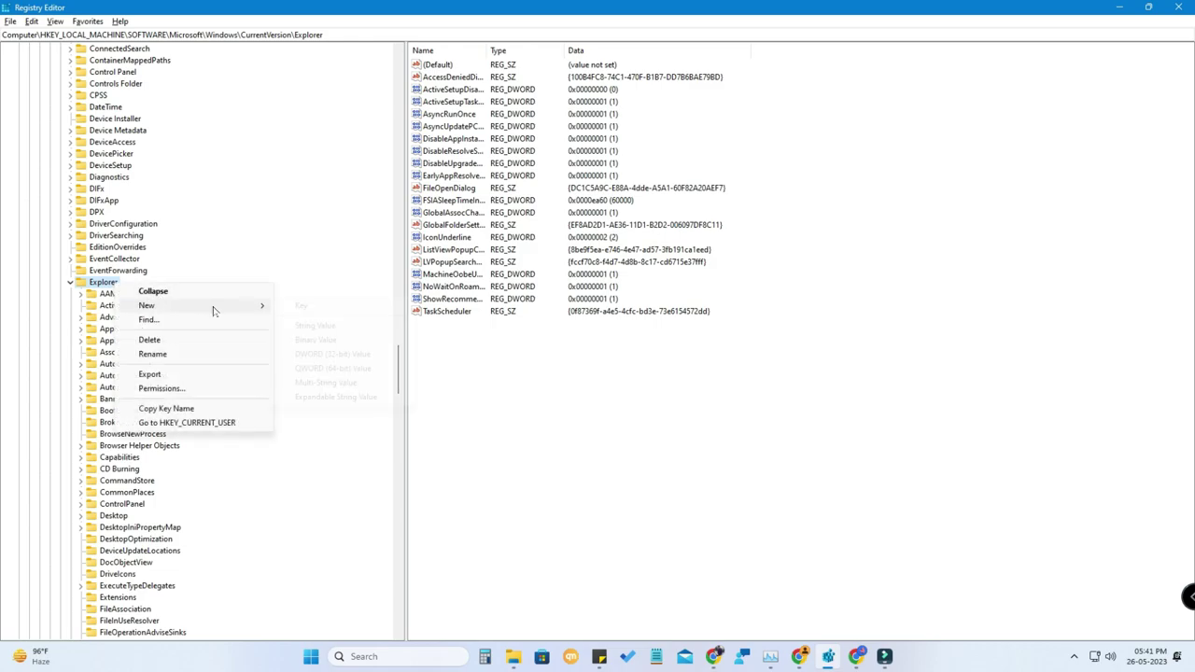
{"action": "left_click", "coordinate": [301, 307]}
{"action": "scroll", "coordinate": [229, 317], "scroll_direction": "down", "scroll_amount": 7}
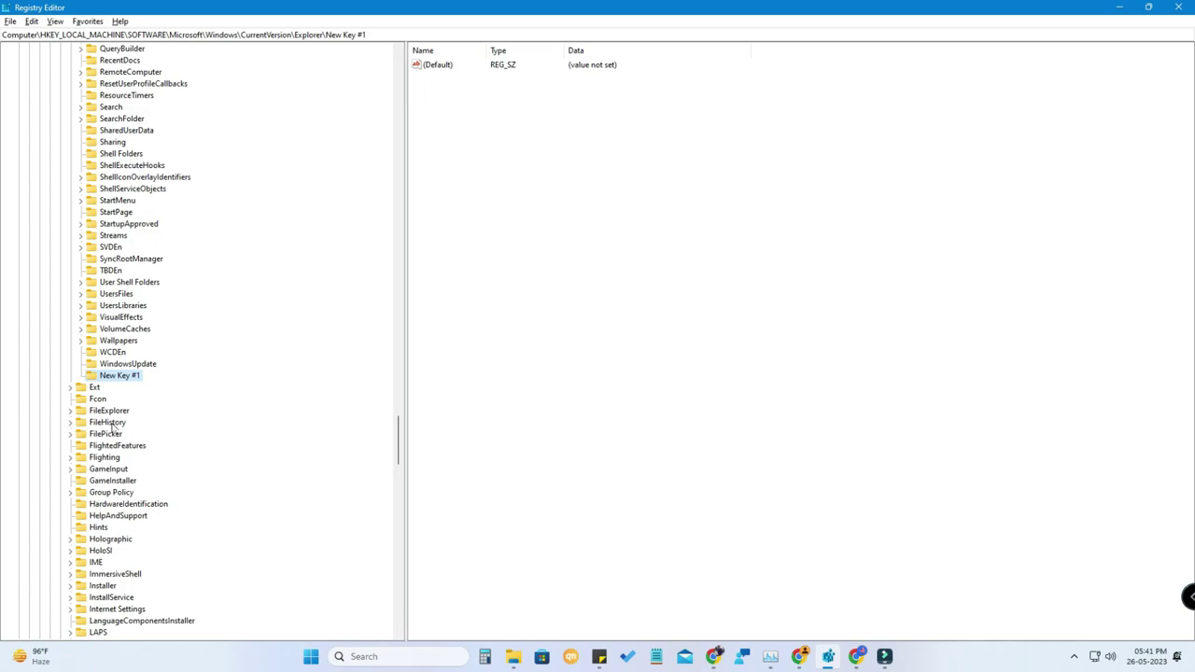
{"action": "right_click", "coordinate": [131, 379]}
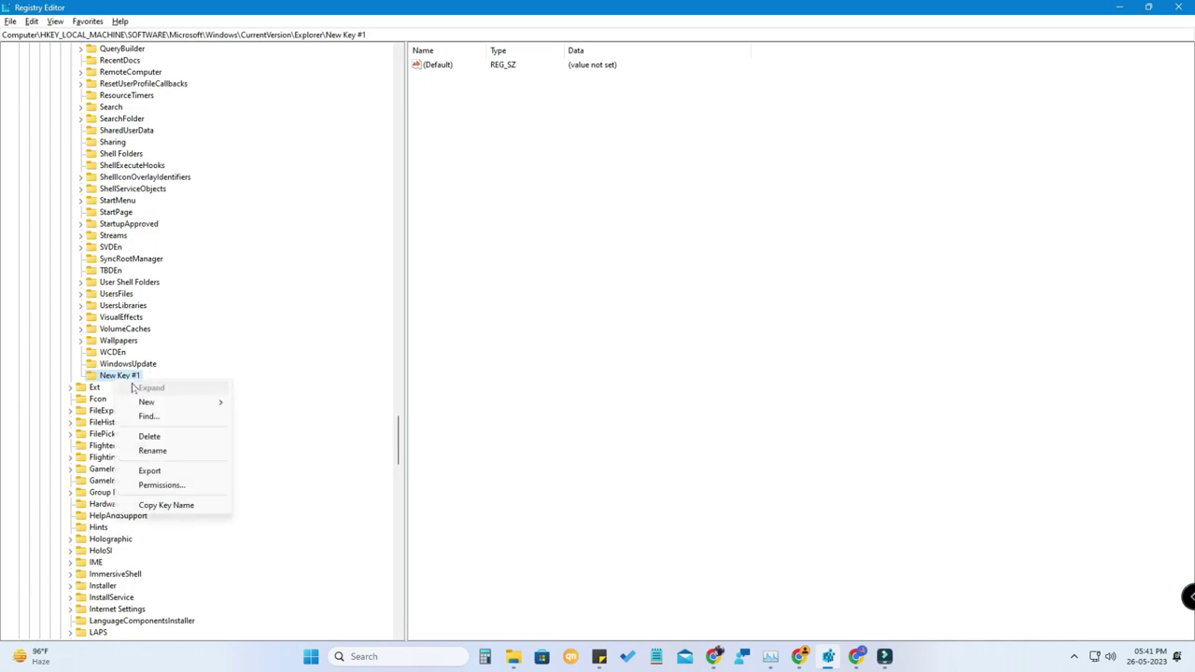
{"action": "left_click", "coordinate": [161, 453]}
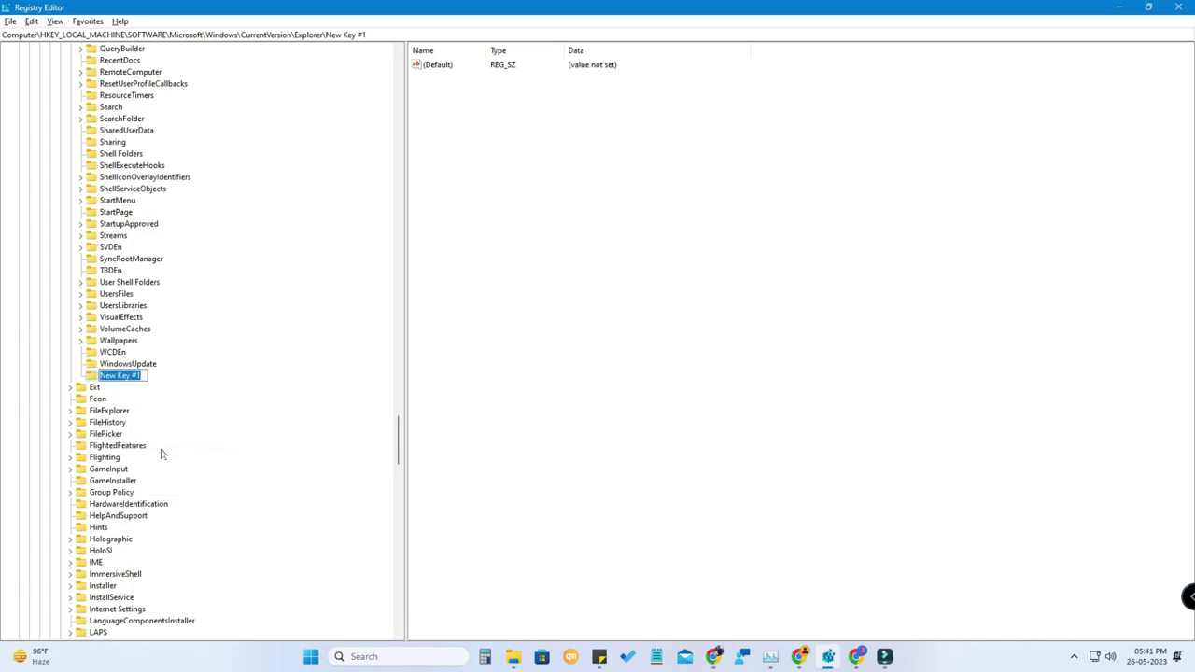
{"action": "key", "text": "BackSpace"}
{"action": "type", "text": "Shell Icons"}
{"action": "key", "text": "Return"}
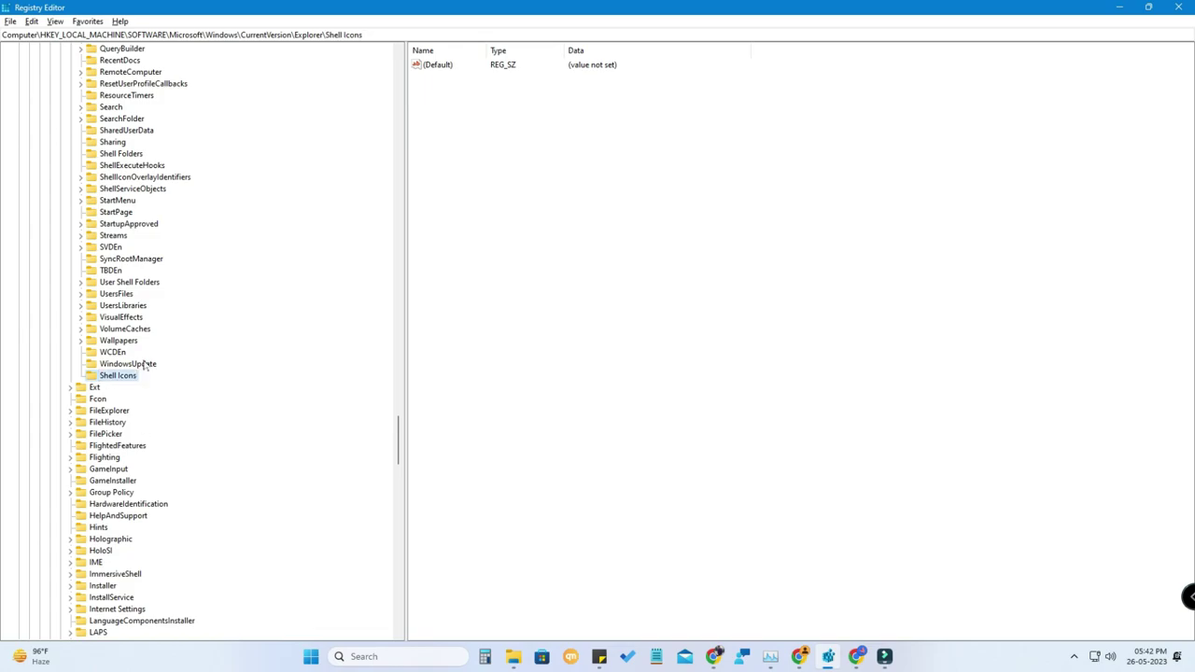
Step: Add a new string value named 29 to the Shell Icons key
{"action": "right_click", "coordinate": [616, 223]}
{"action": "mouse_move", "coordinate": [659, 227]}
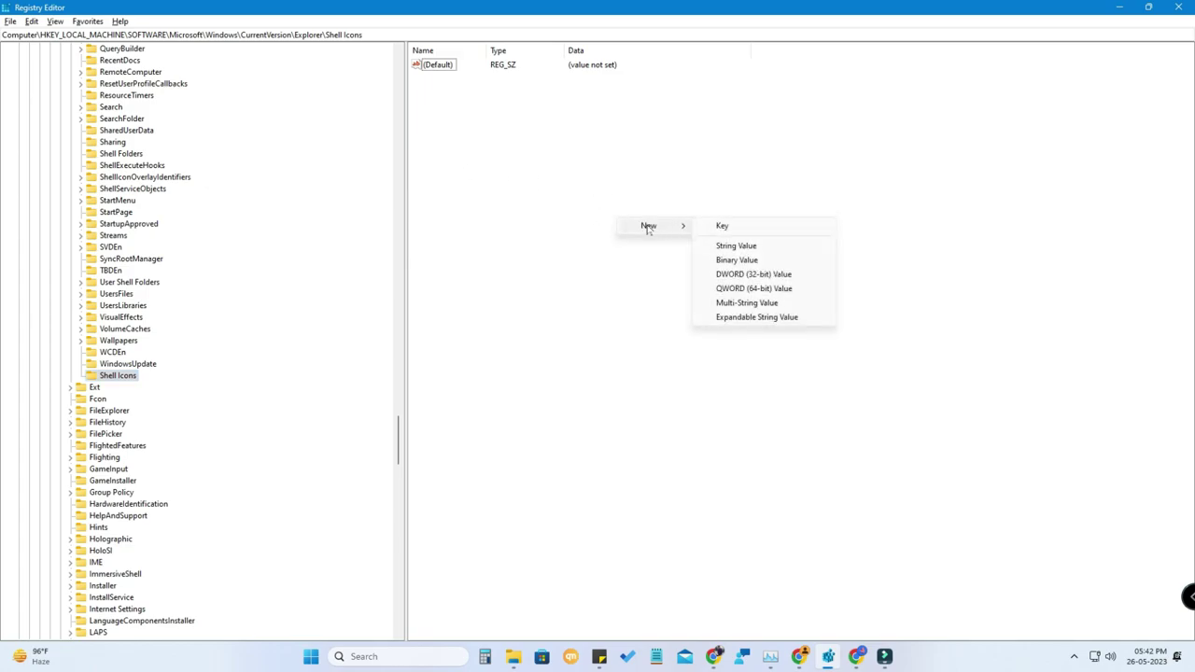
{"action": "left_click", "coordinate": [754, 247]}
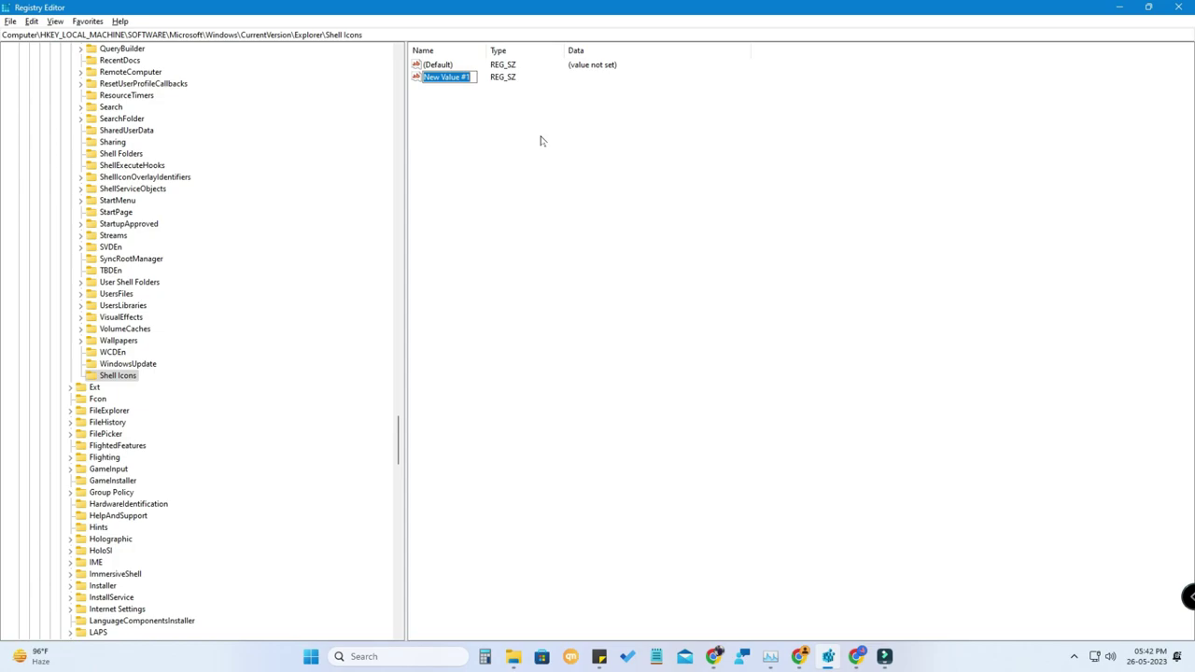
{"action": "type", "text": "29"}
{"action": "key", "text": "Return"}
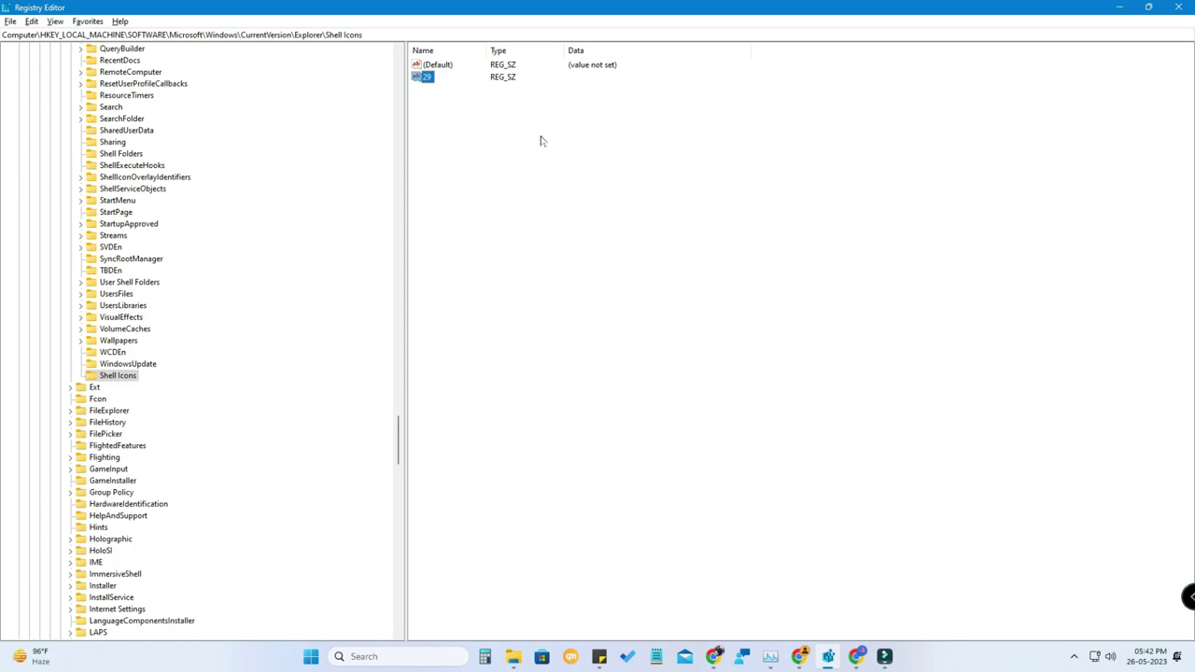
Step: Set value 29's data to the pasted path C:\Users\user\Pictures\Blank.ico, without quotes
{"action": "key", "text": "Return"}
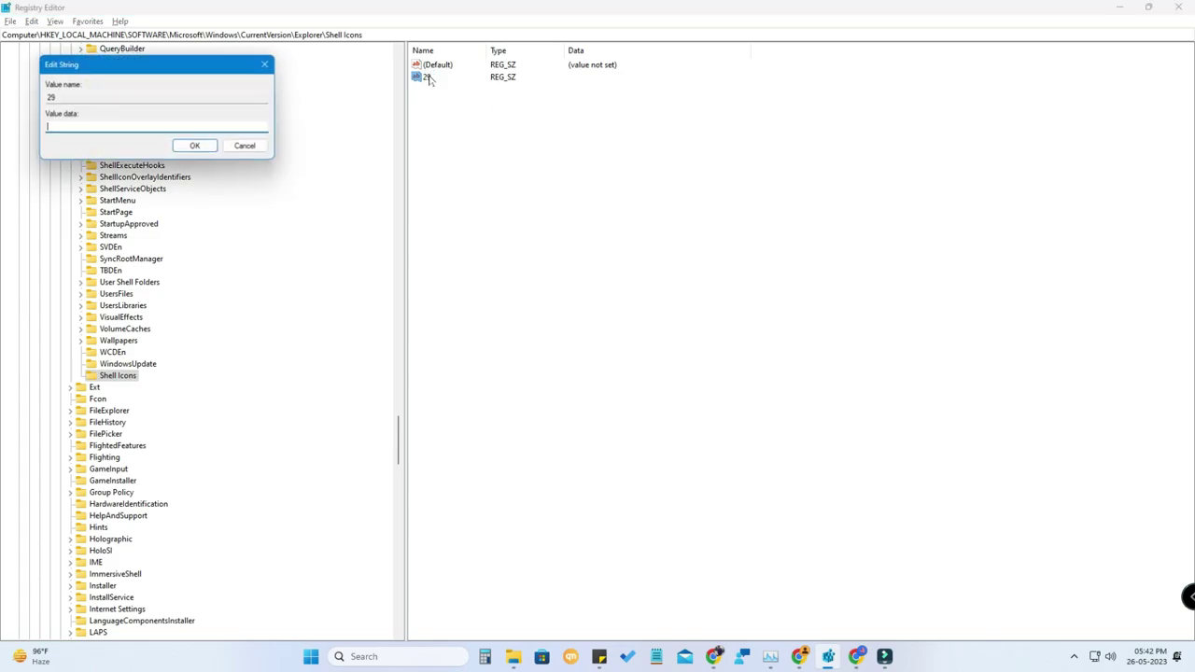
{"action": "left_click_drag", "start_coordinate": [175, 75], "coordinate": [746, 151]}
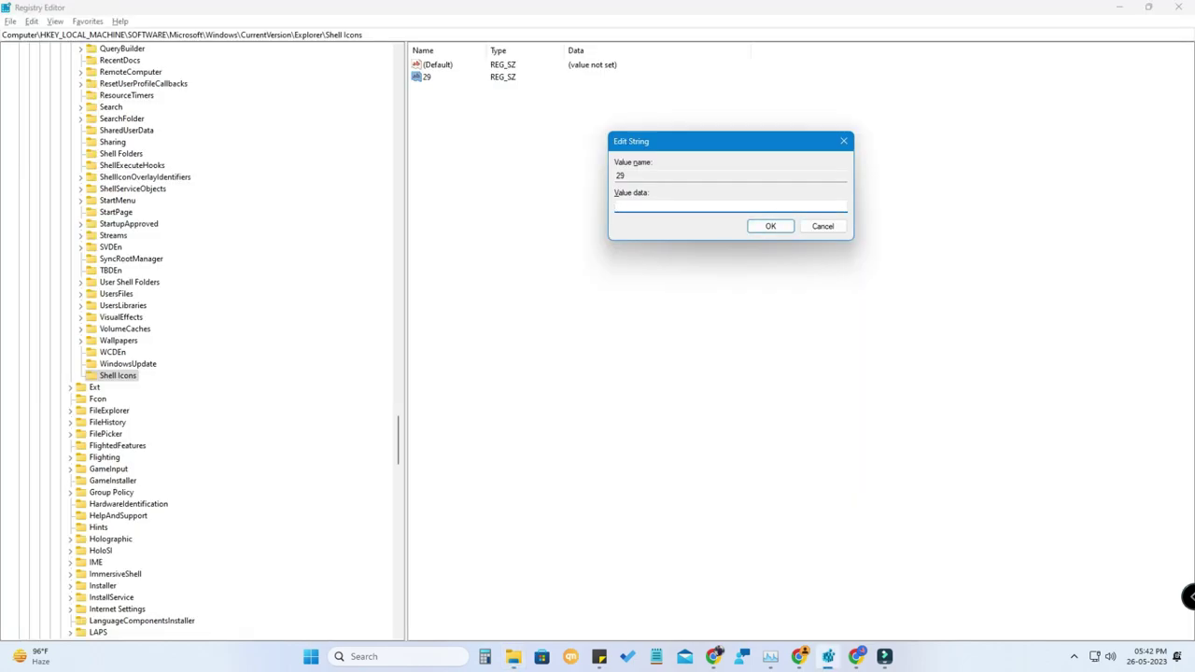
{"action": "type", "text": "\"C:\\Users\\user\\Pictures\\Blank.ico\""}
{"action": "key", "text": "Delete"}
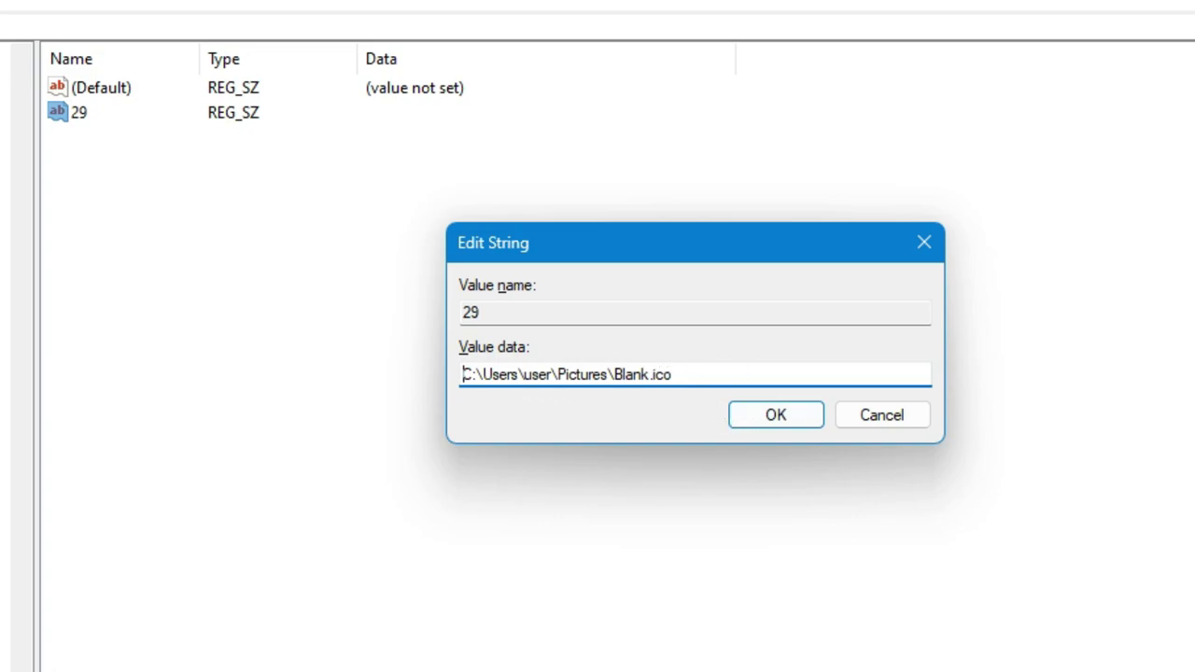
{"action": "key", "text": "End"}
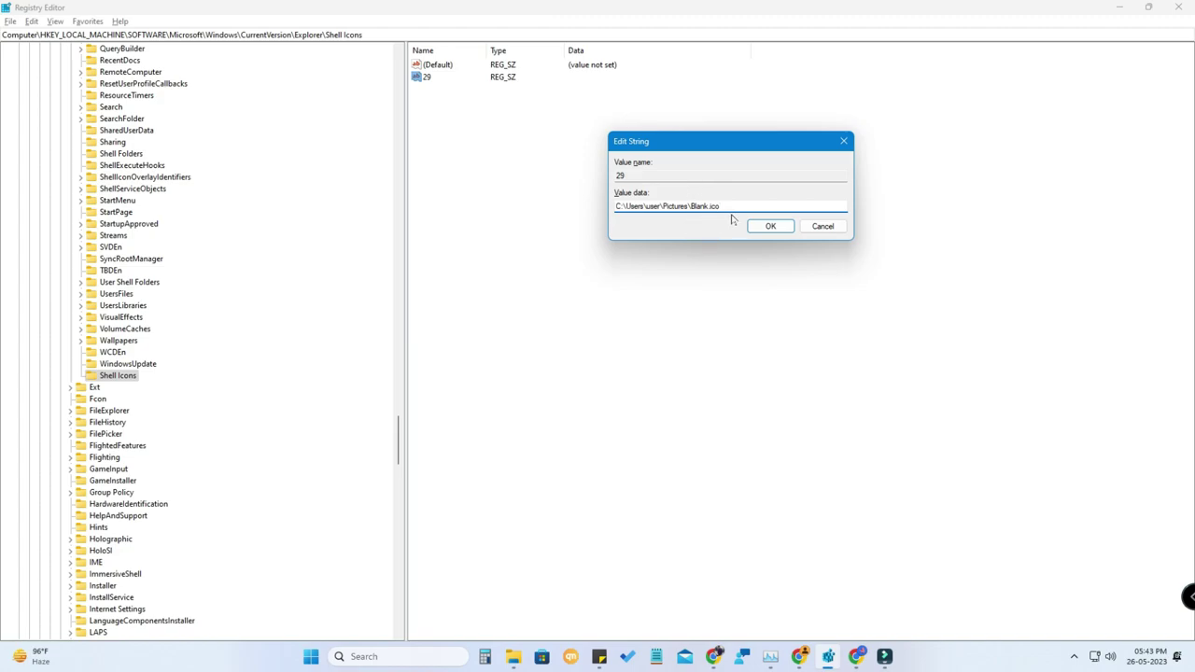
{"action": "left_click", "coordinate": [771, 230]}
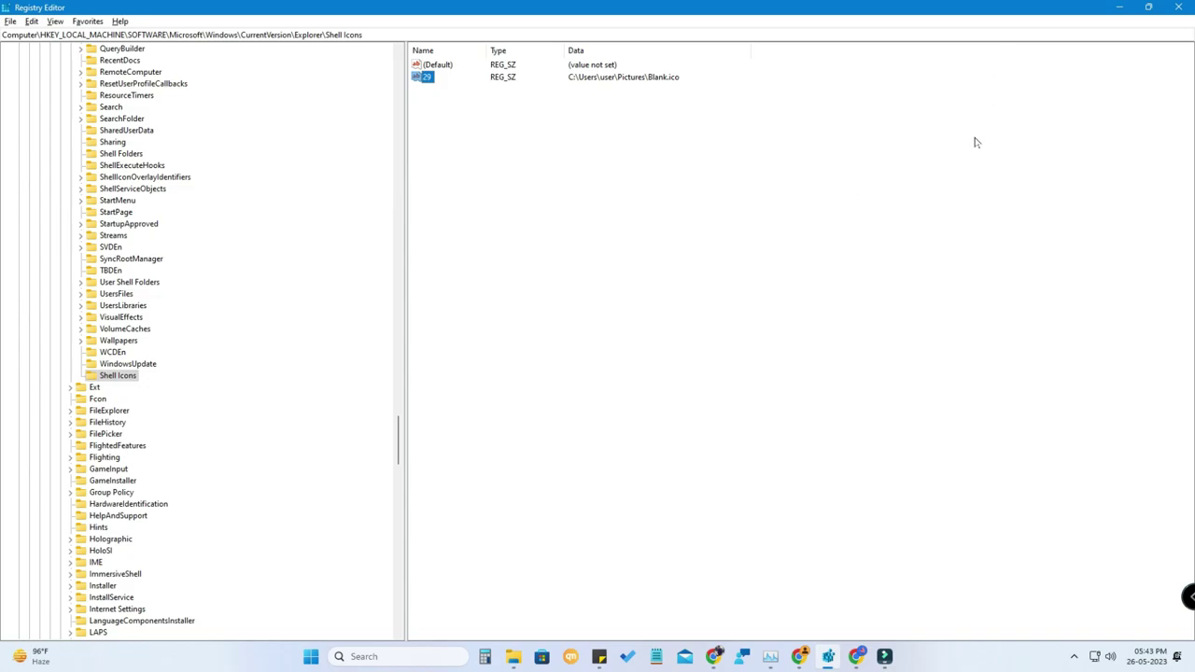
Step: Show the desktop and launch Task Manager from the Start button's quick-link menu
{"action": "key", "text": "super+d"}
{"action": "right_click", "coordinate": [781, 225]}
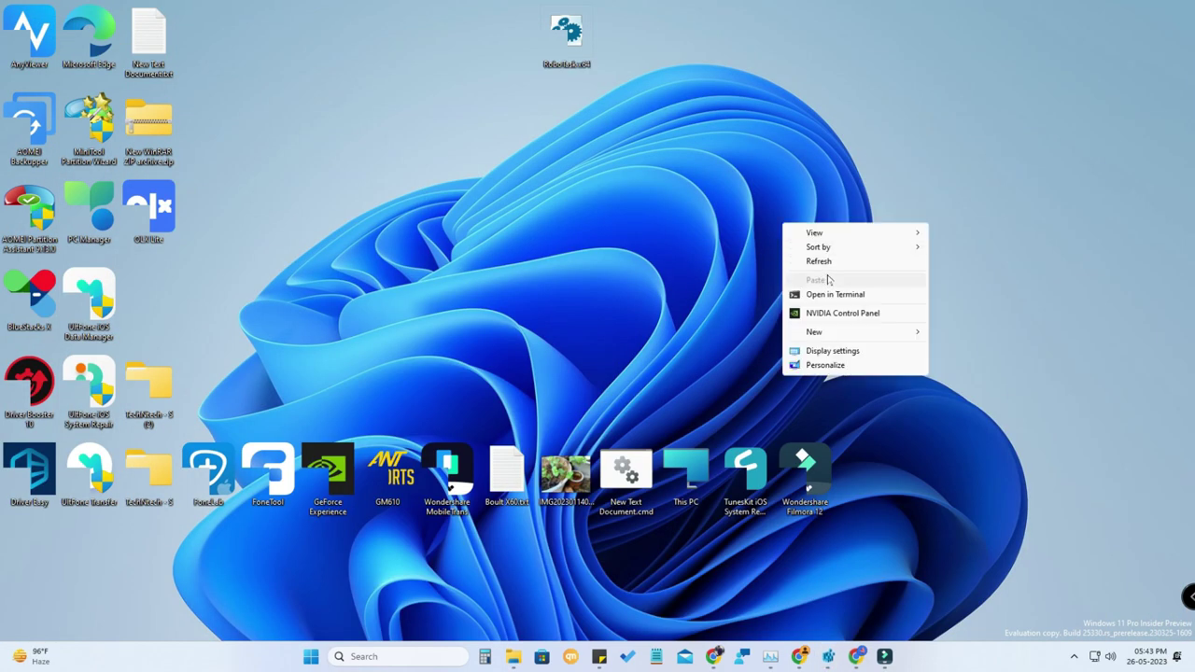
{"action": "left_click", "coordinate": [1170, 319]}
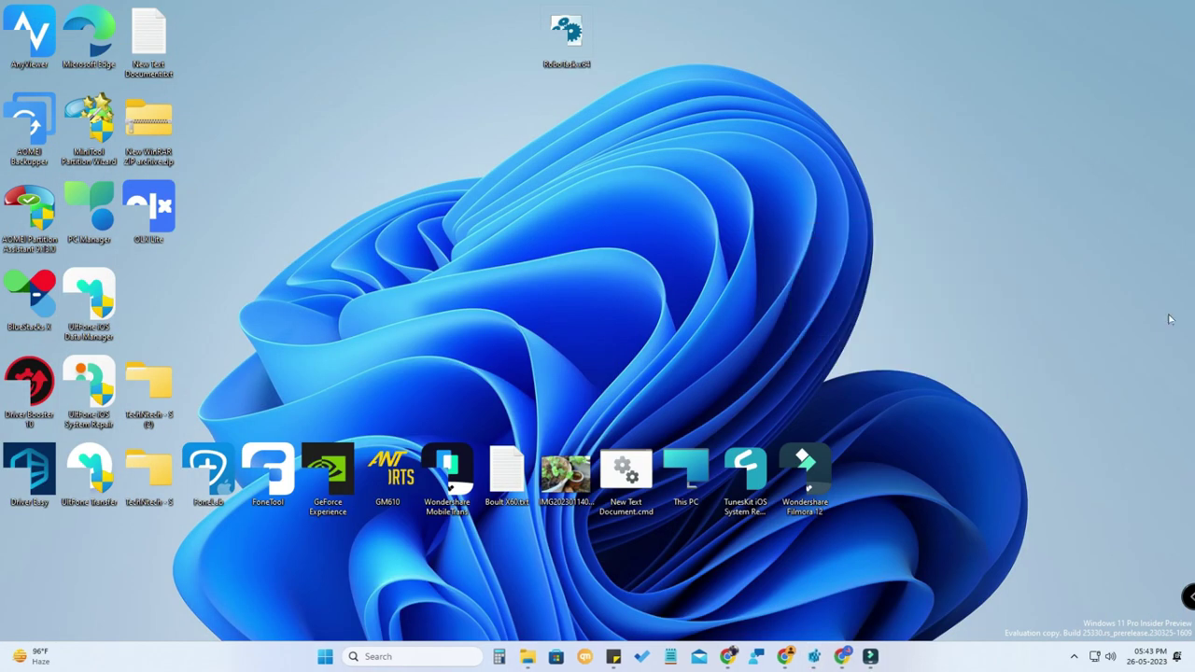
{"action": "right_click", "coordinate": [325, 657]}
{"action": "left_click", "coordinate": [296, 495]}
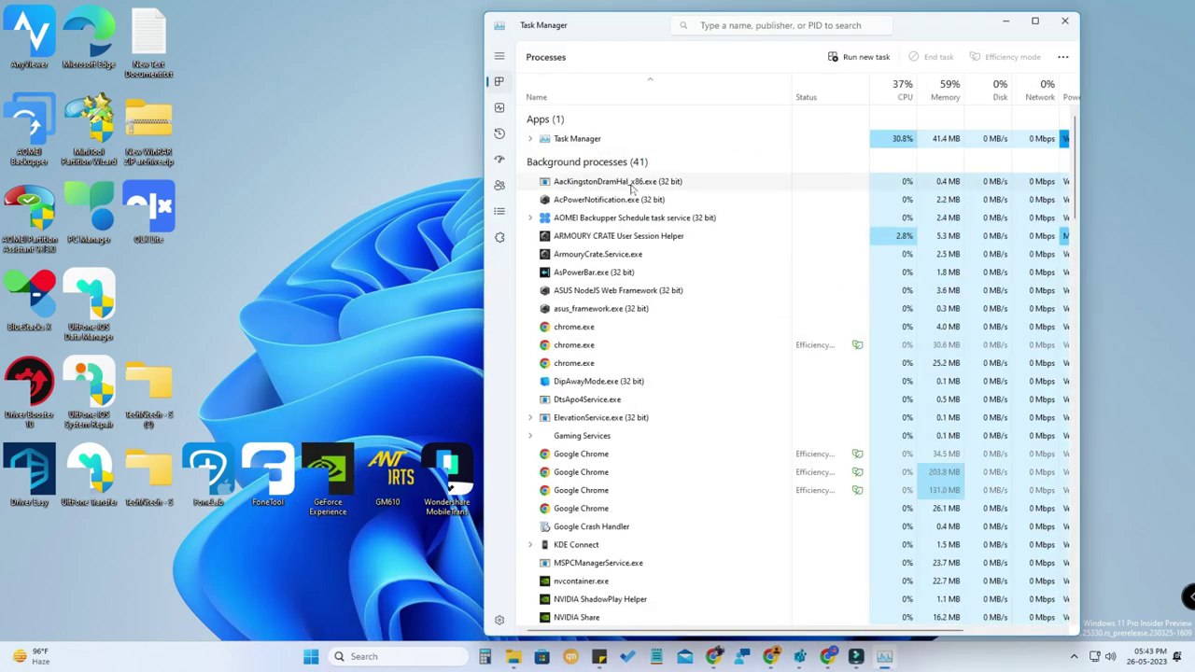
Step: Restart the Windows Explorer process in Task Manager to apply the icon change
{"action": "scroll", "coordinate": [625, 427], "scroll_direction": "down", "scroll_amount": 4}
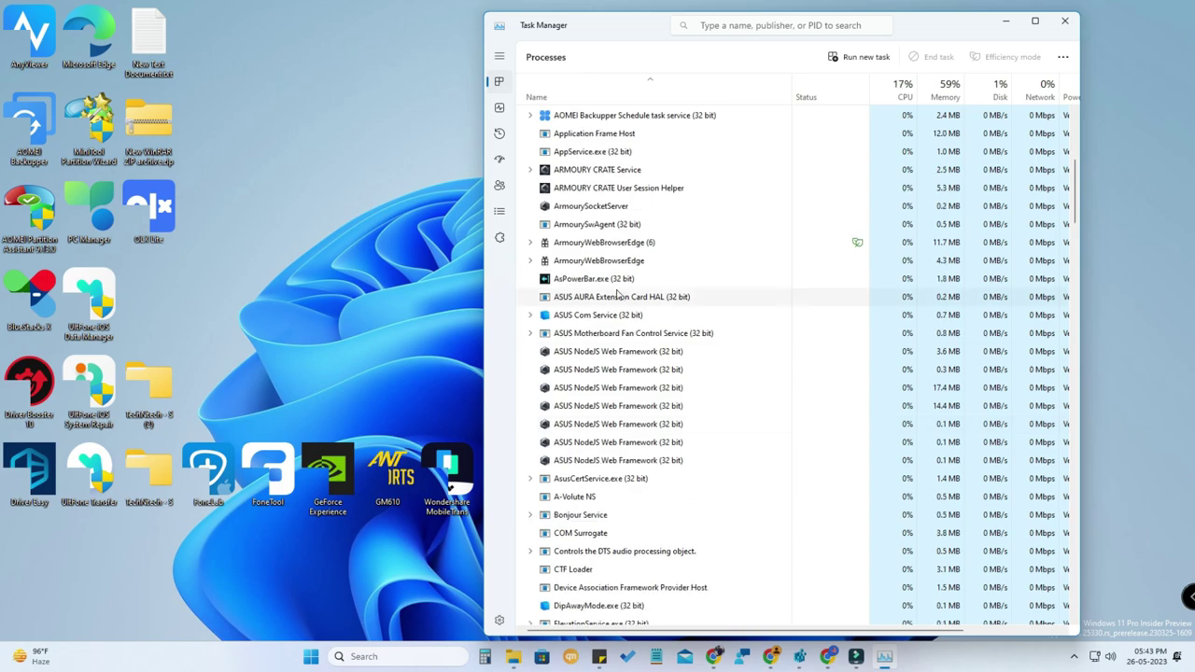
{"action": "scroll", "coordinate": [747, 467], "scroll_direction": "up", "scroll_amount": 5}
{"action": "left_click", "coordinate": [619, 214]}
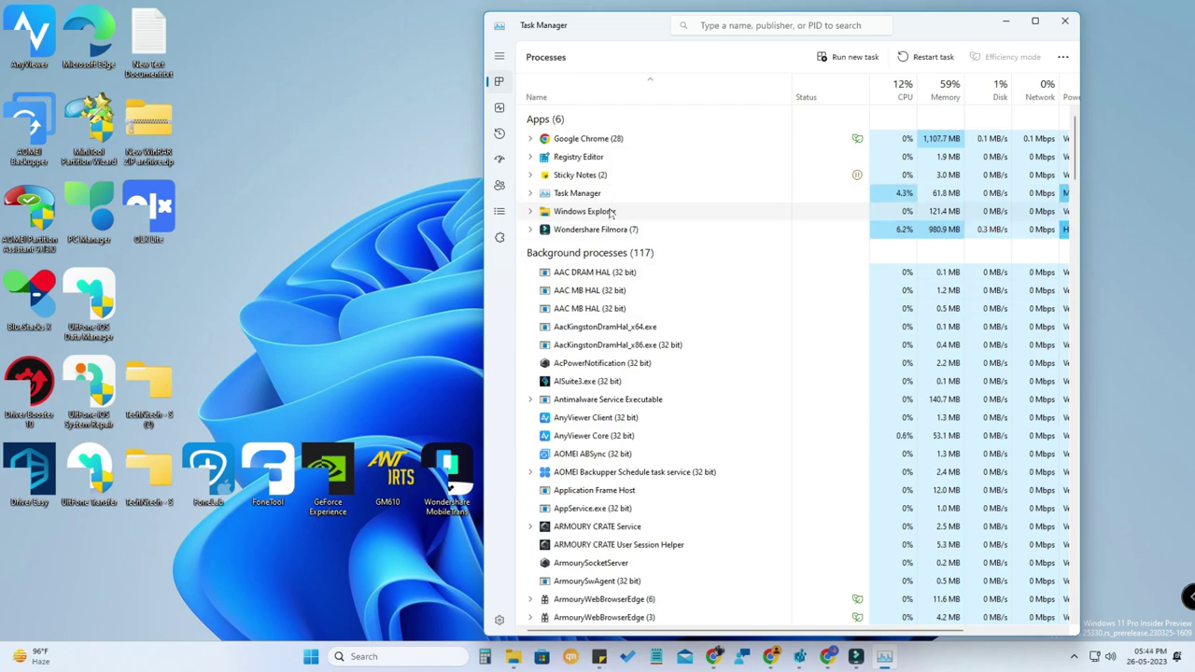
{"action": "scroll", "coordinate": [661, 399], "scroll_direction": "down", "scroll_amount": 15}
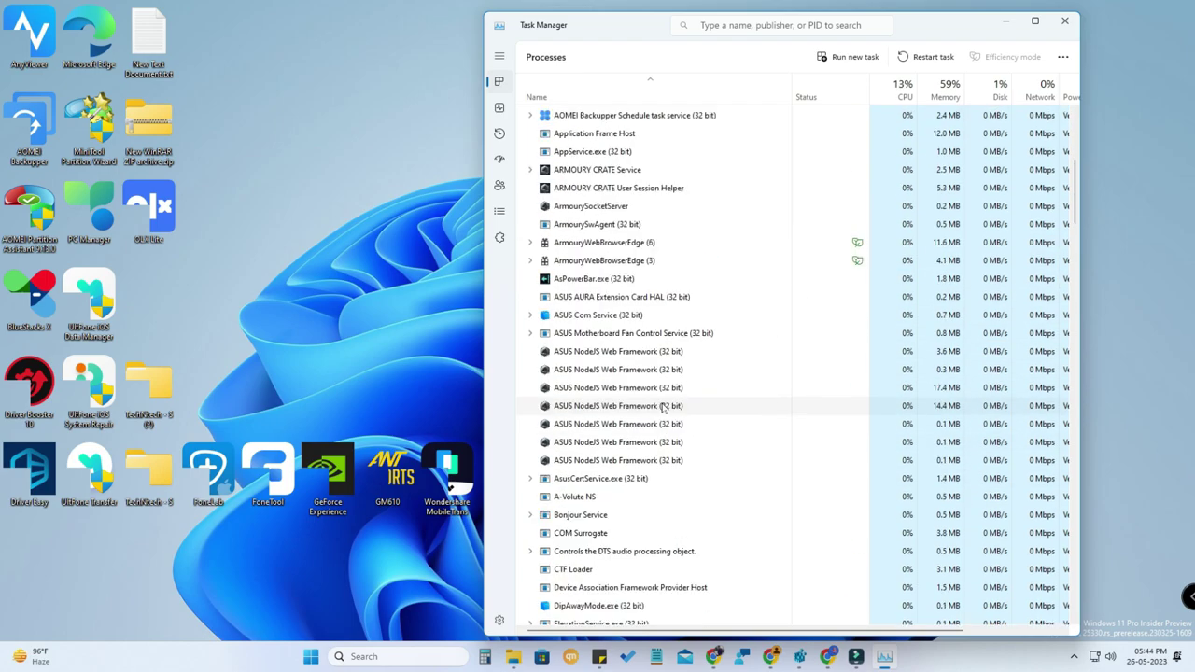
{"action": "scroll", "coordinate": [661, 408], "scroll_direction": "down", "scroll_amount": 20}
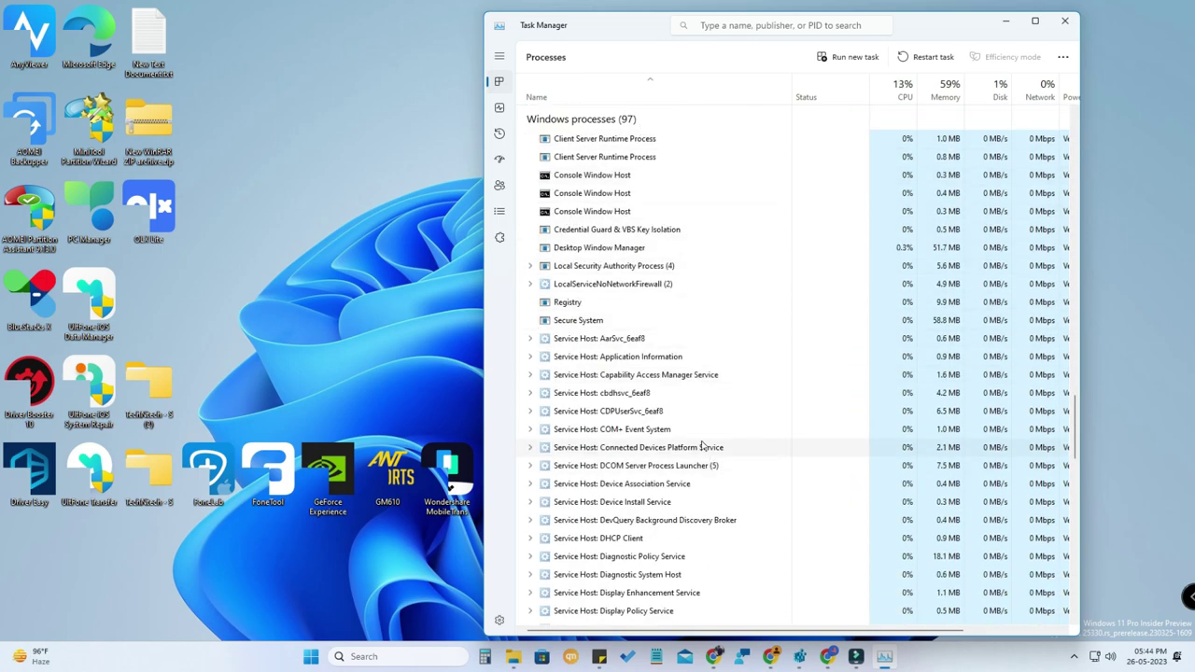
{"action": "scroll", "coordinate": [708, 406], "scroll_direction": "up", "scroll_amount": 20}
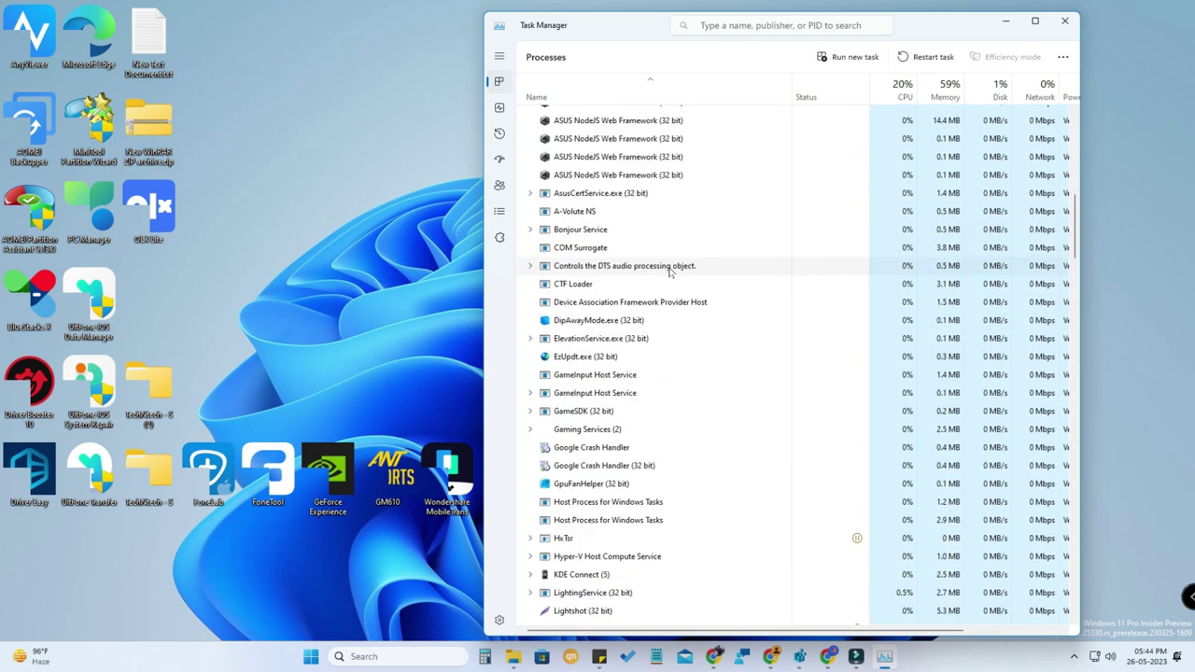
{"action": "right_click", "coordinate": [622, 212]}
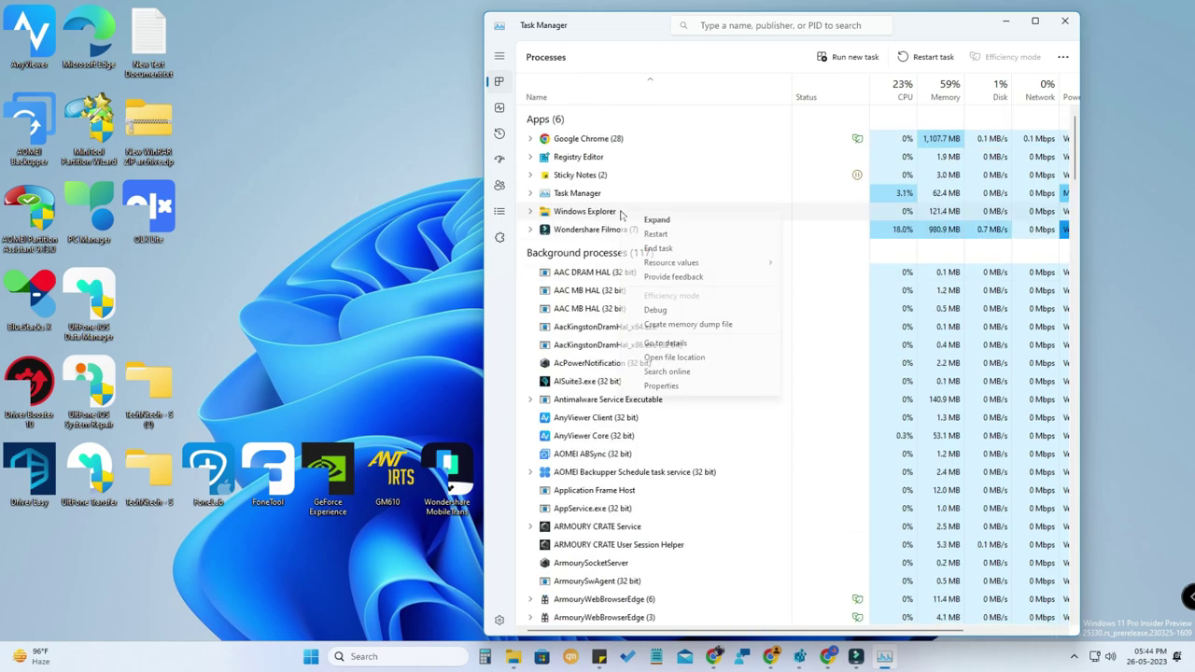
{"action": "left_click", "coordinate": [662, 236]}
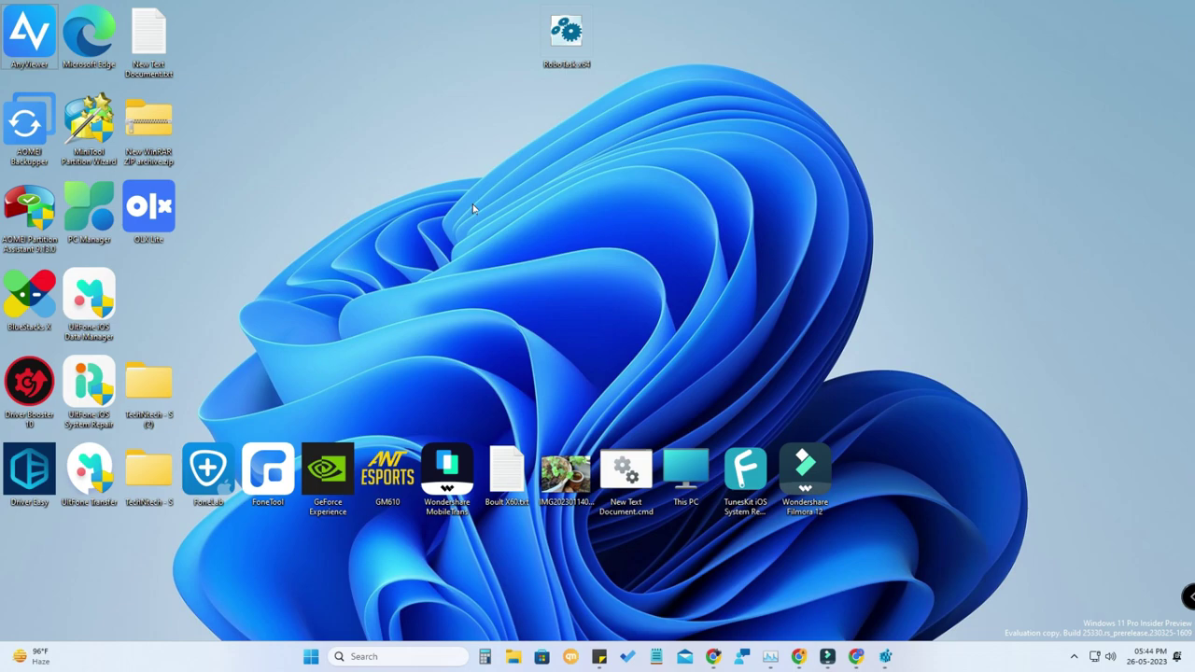
Step: Ctrl-scroll on the desktop to enlarge the icons, then shrink them back to medium
{"action": "scroll", "coordinate": [383, 228], "scroll_direction": "up", "scroll_amount": 4, "text": "ctrl"}
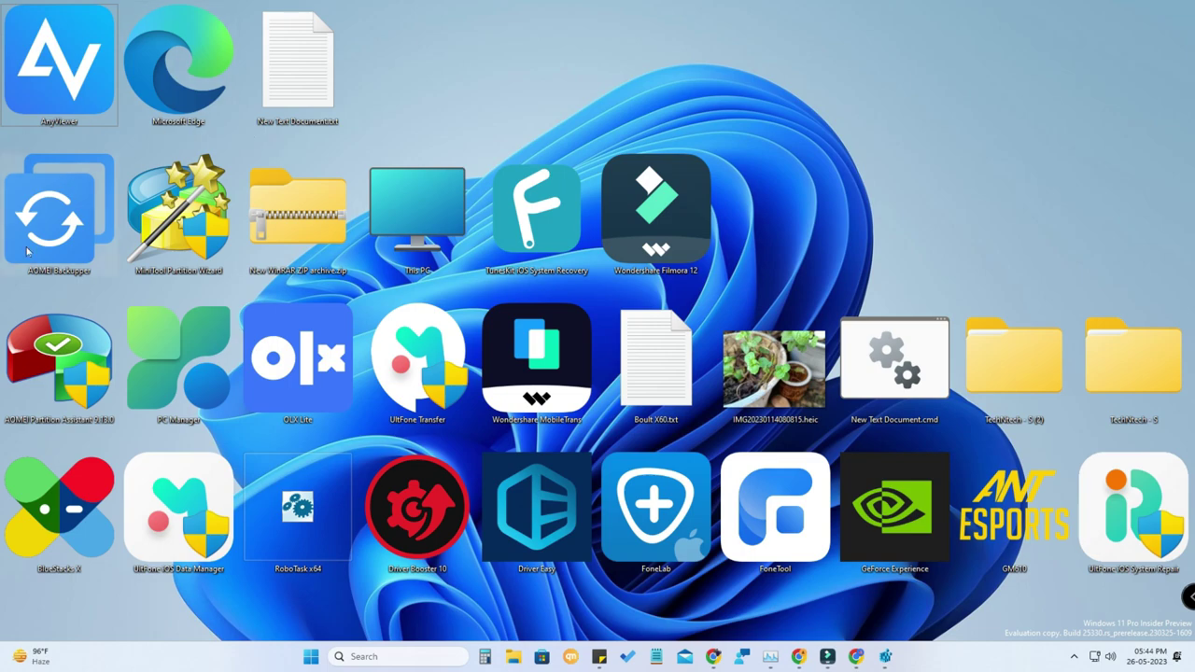
{"action": "scroll", "coordinate": [196, 292], "scroll_direction": "down", "scroll_amount": 4, "text": "ctrl"}
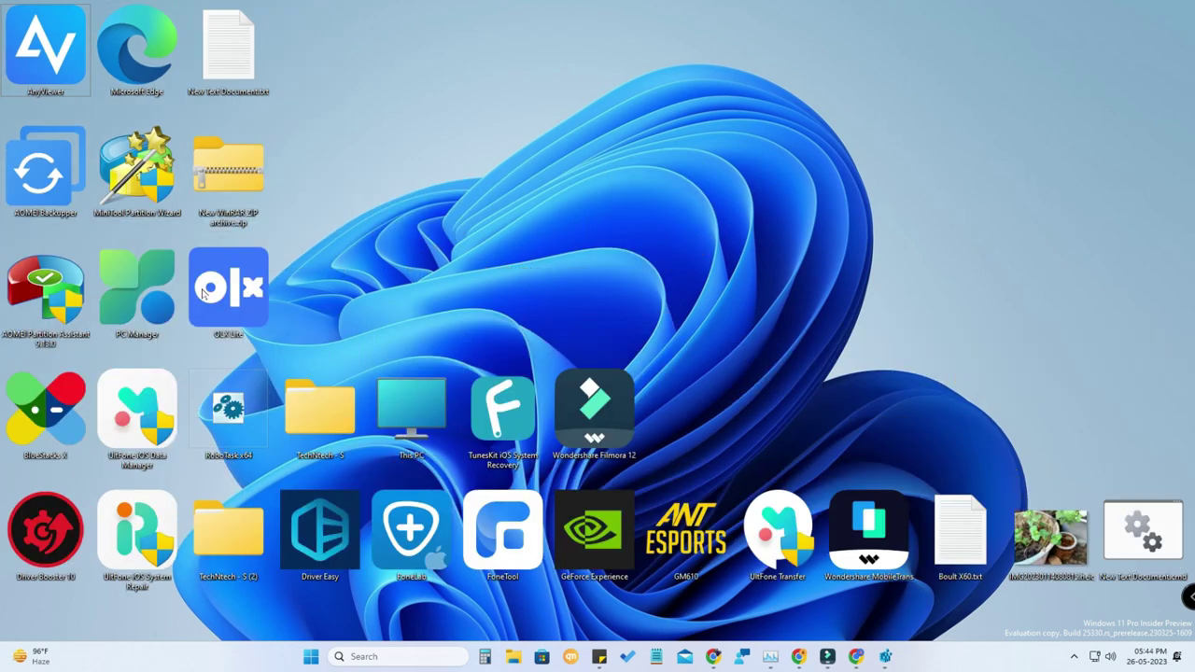